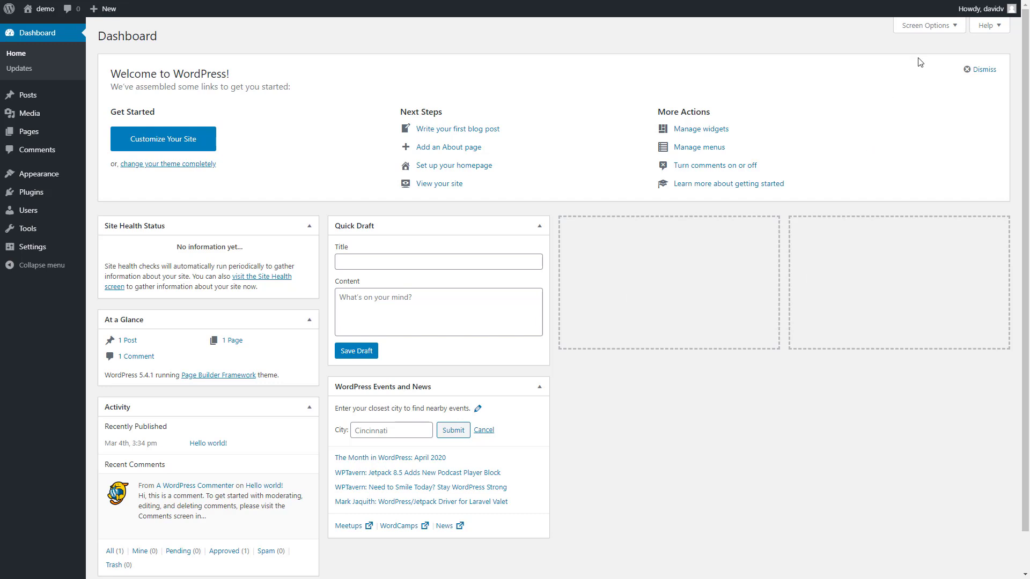
Hide, then restore, the Welcome, Events and News, and Quick Draft panels in Screen Options.
{"action": "left_click", "coordinate": [941, 35]}
{"action": "left_click", "coordinate": [468, 47]}
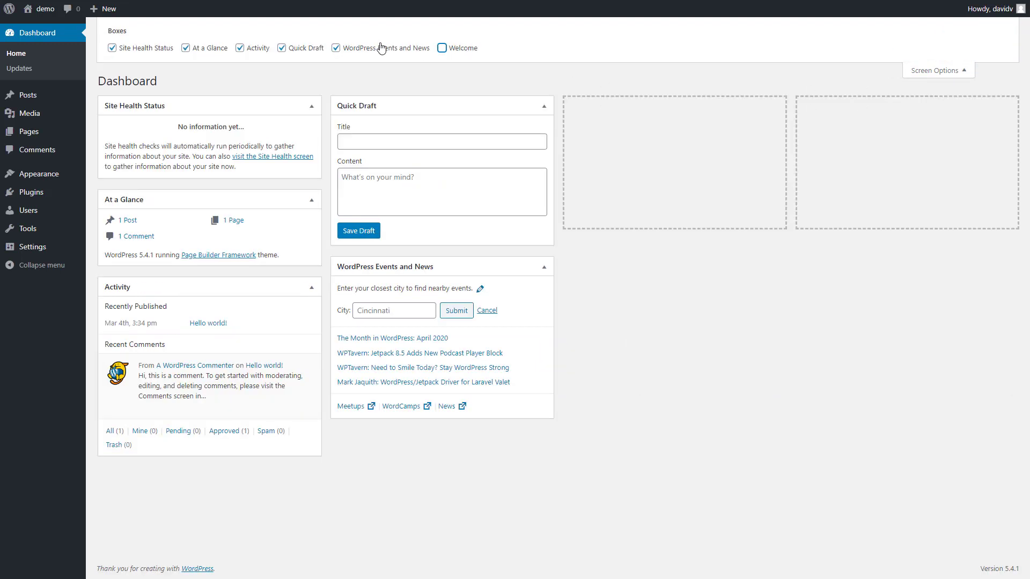
{"action": "left_click", "coordinate": [380, 47]}
{"action": "left_click", "coordinate": [301, 52]}
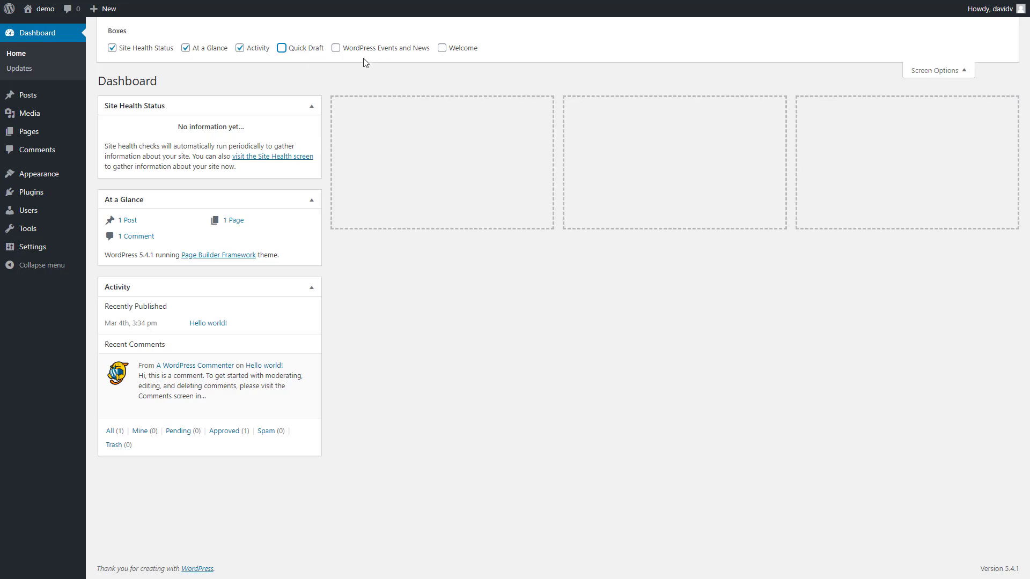
{"action": "left_click", "coordinate": [307, 50]}
{"action": "left_click", "coordinate": [362, 50]}
{"action": "left_click", "coordinate": [445, 49]}
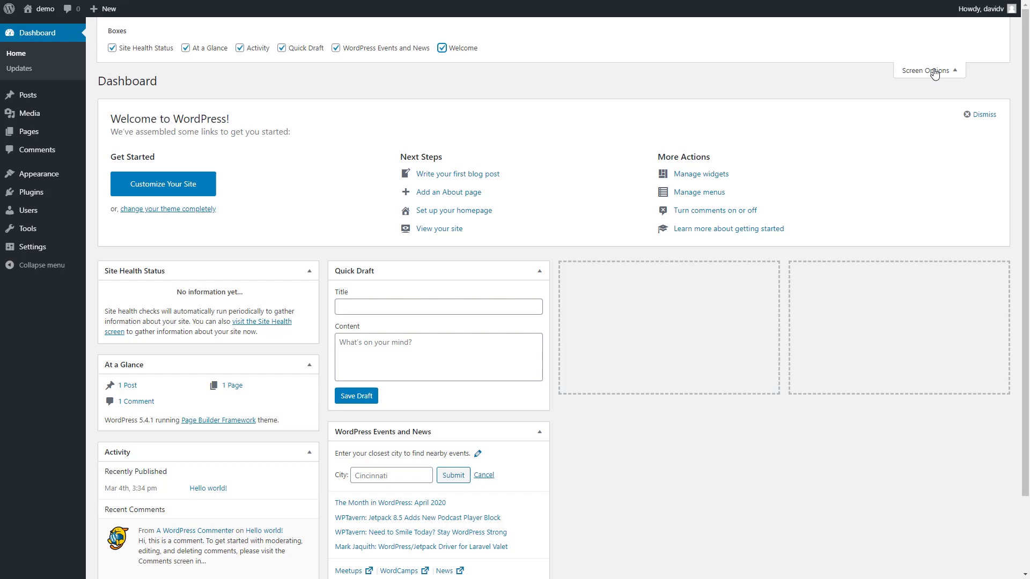
{"action": "left_click", "coordinate": [933, 73]}
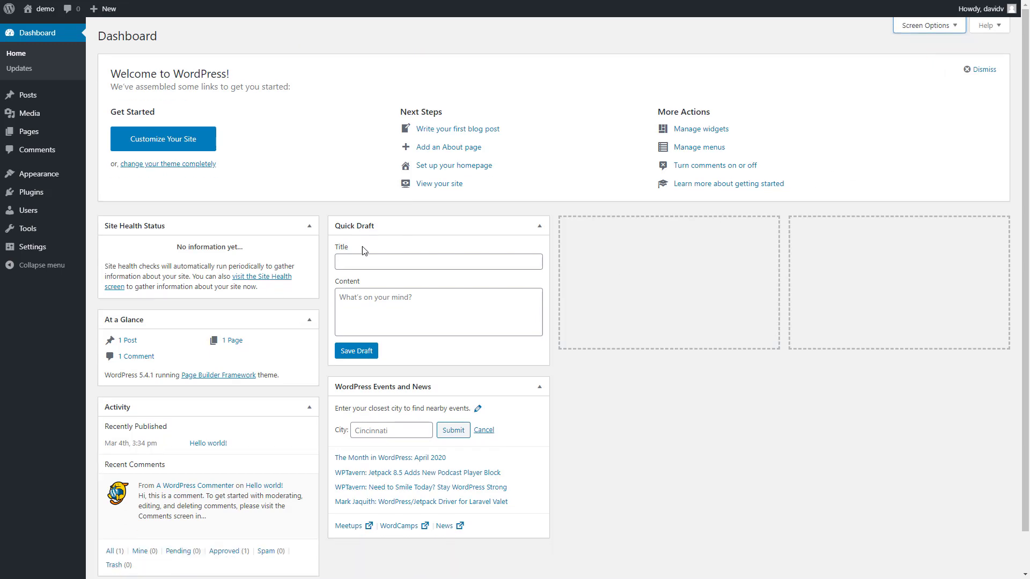
{"action": "mouse_move", "coordinate": [31, 192]}
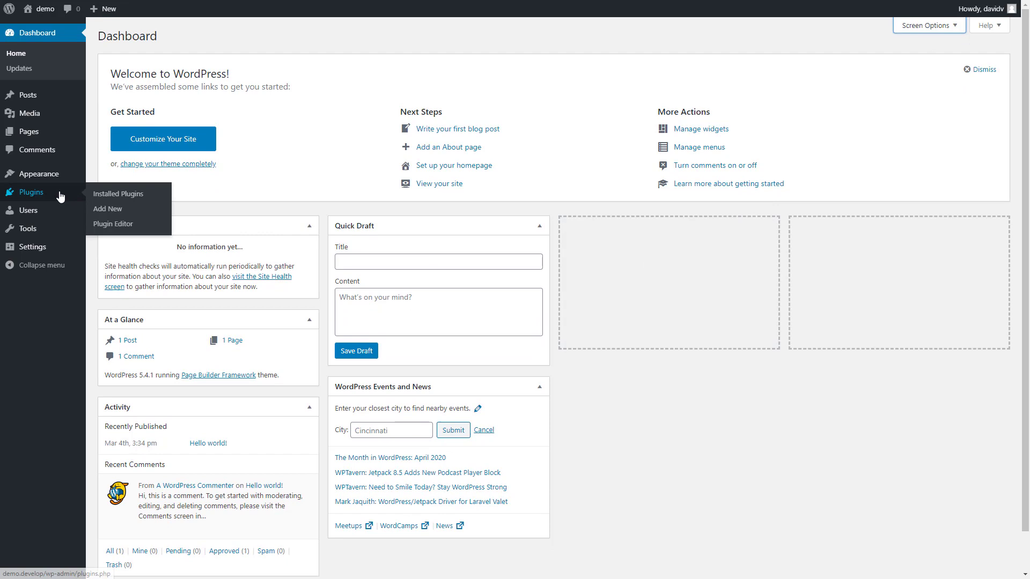
Search the plugin directory for 'ultimate dashboard' and install Ultimate Dashboard.
{"action": "left_click", "coordinate": [117, 195]}
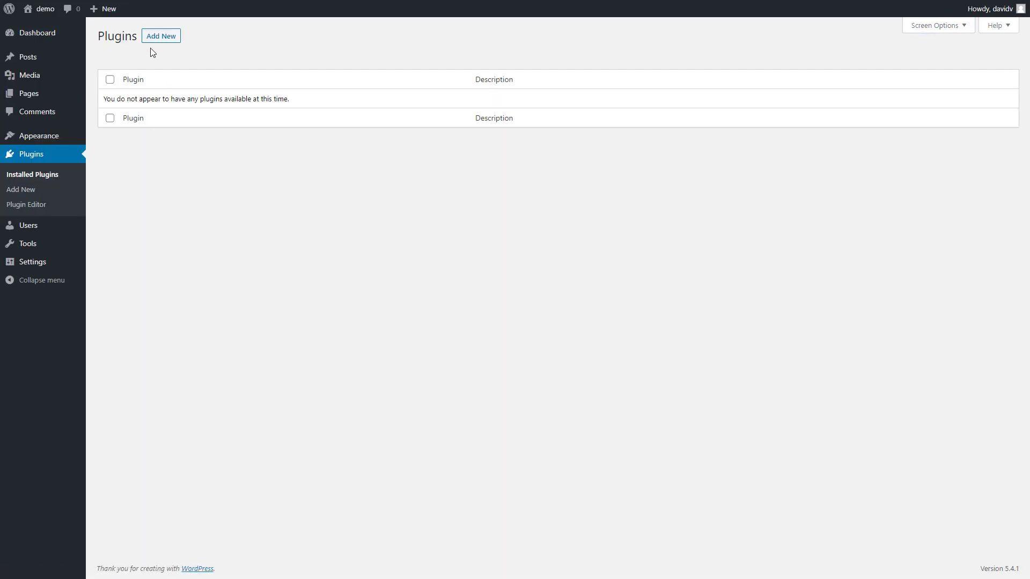
{"action": "left_click", "coordinate": [160, 38]}
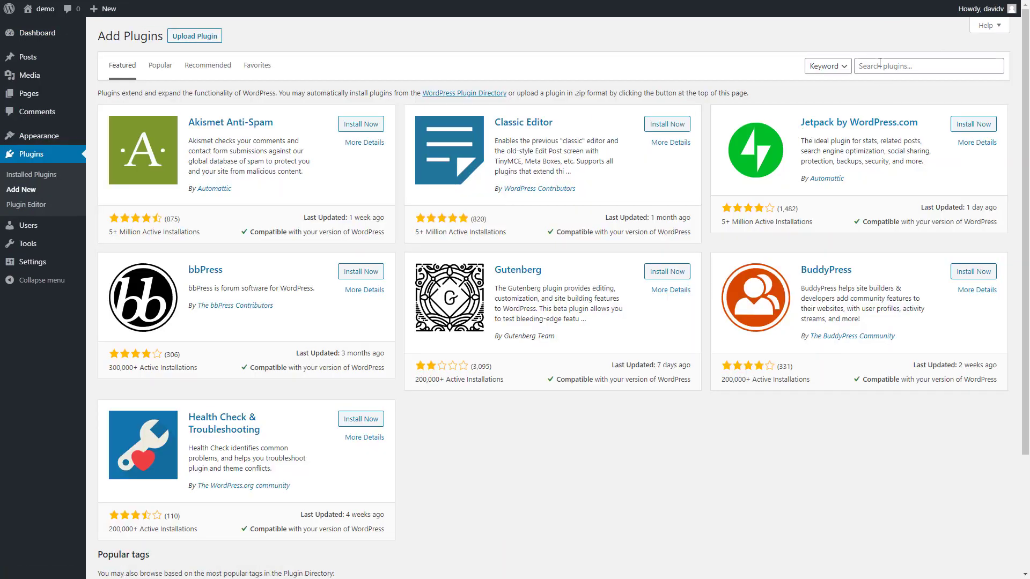
{"action": "left_click", "coordinate": [879, 65]}
{"action": "type", "text": "u"}
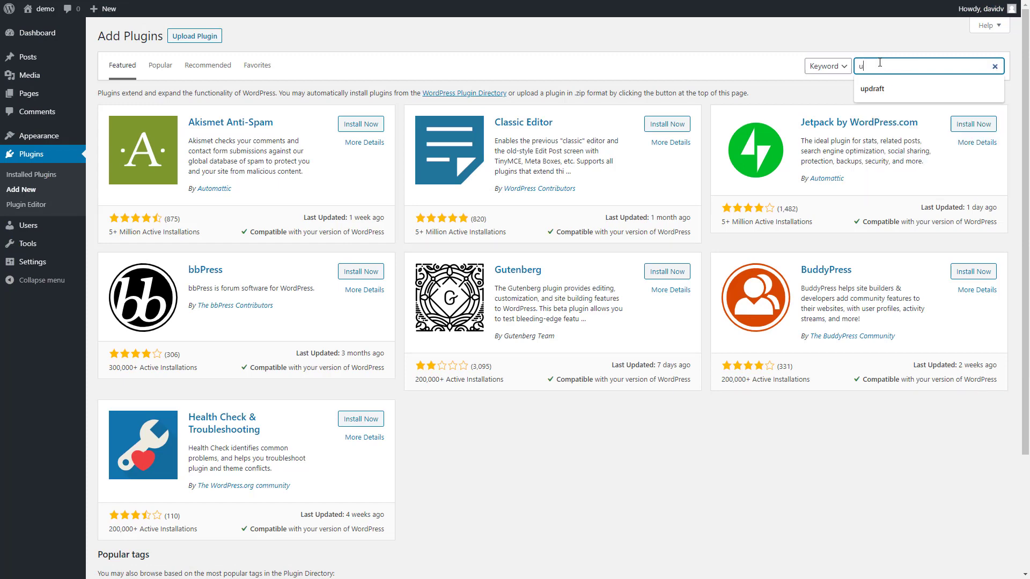
{"action": "type", "text": "litmate dashboar"}
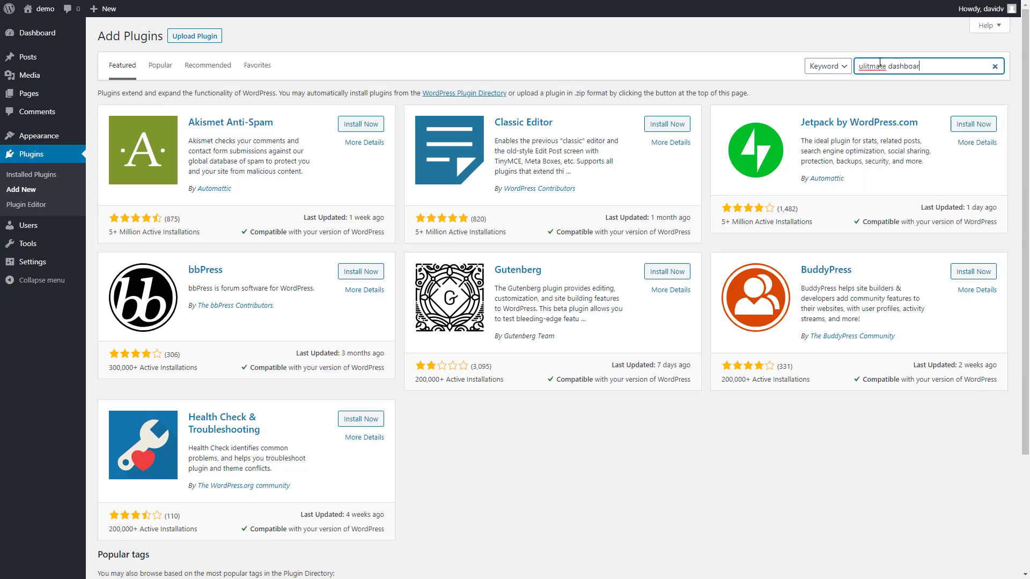
{"action": "type", "text": "d"}
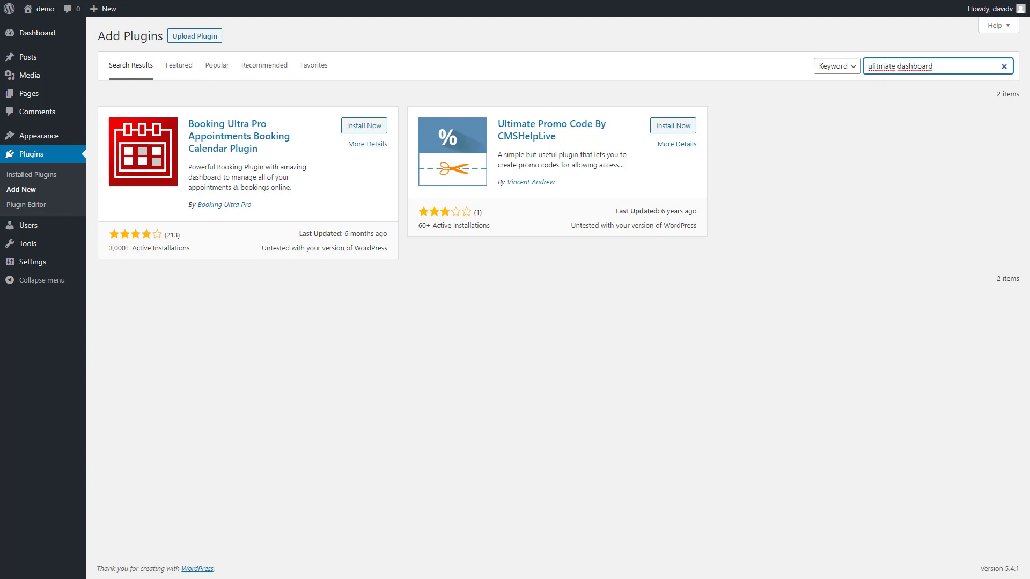
{"action": "triple_click", "coordinate": [882, 67]}
{"action": "type", "text": "u"}
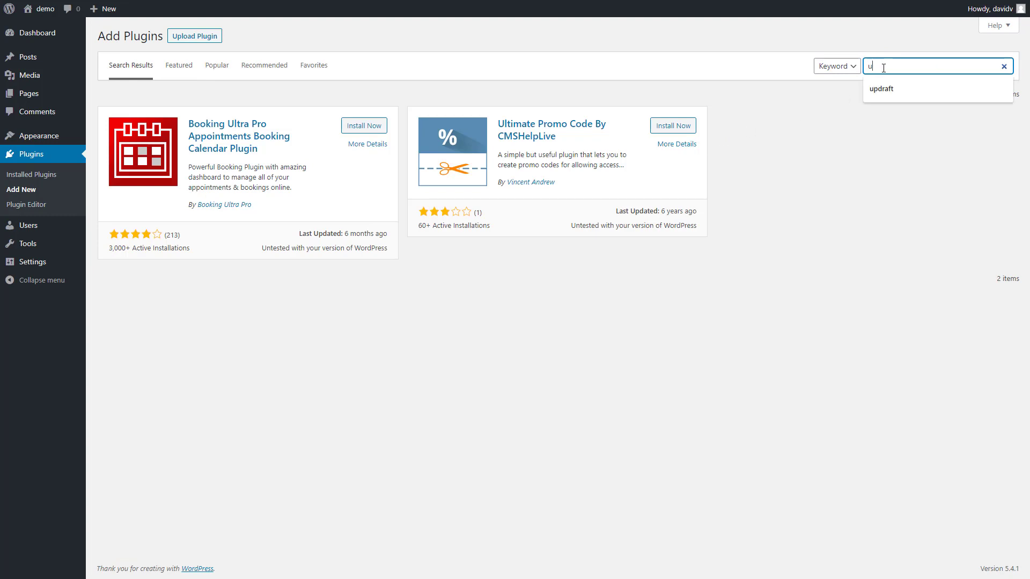
{"action": "type", "text": "ltimate dashboard"}
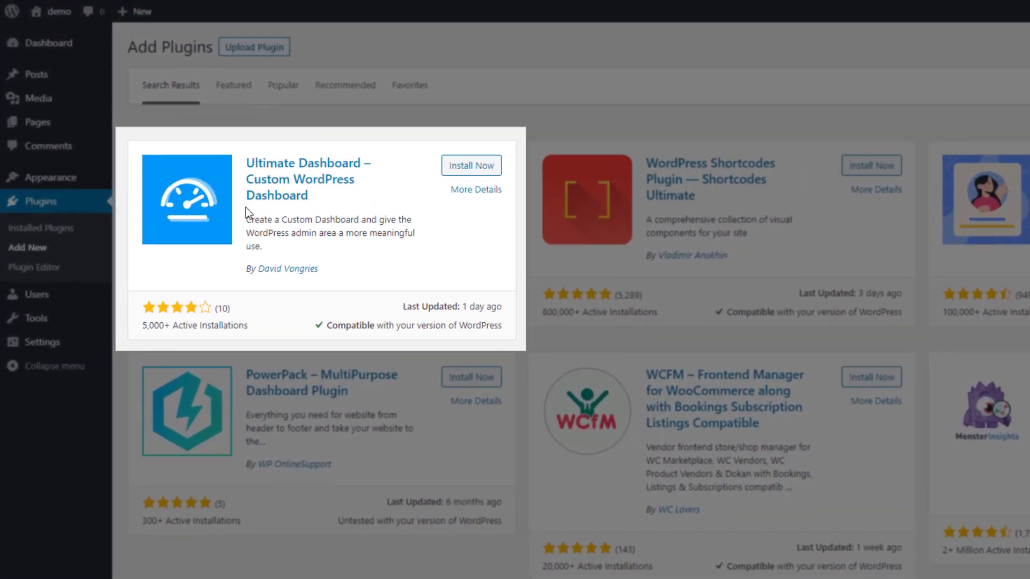
{"action": "left_click", "coordinate": [520, 184]}
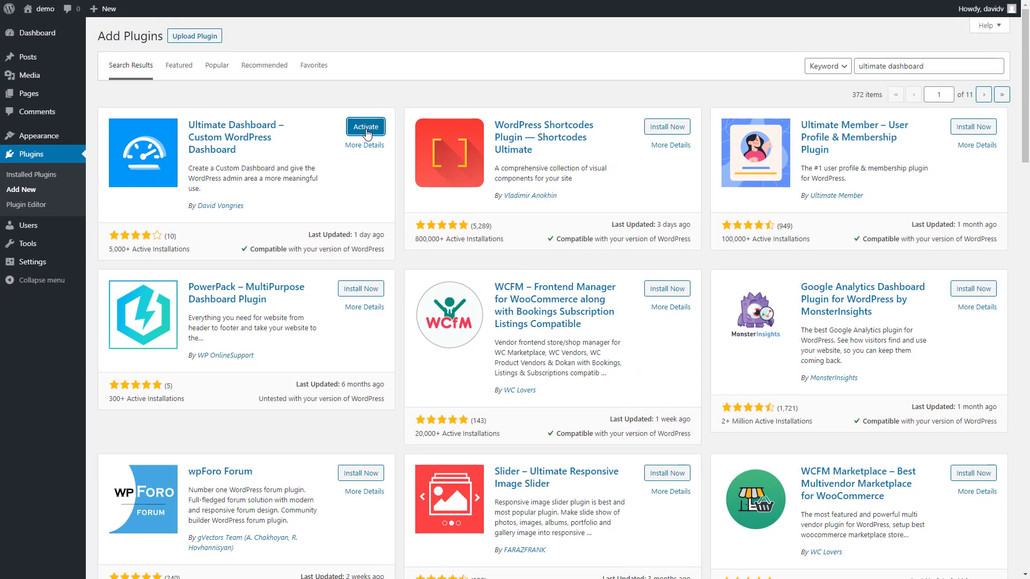
Activate Ultimate Dashboard and go to its Settings page from the sidebar.
{"action": "left_click", "coordinate": [366, 130]}
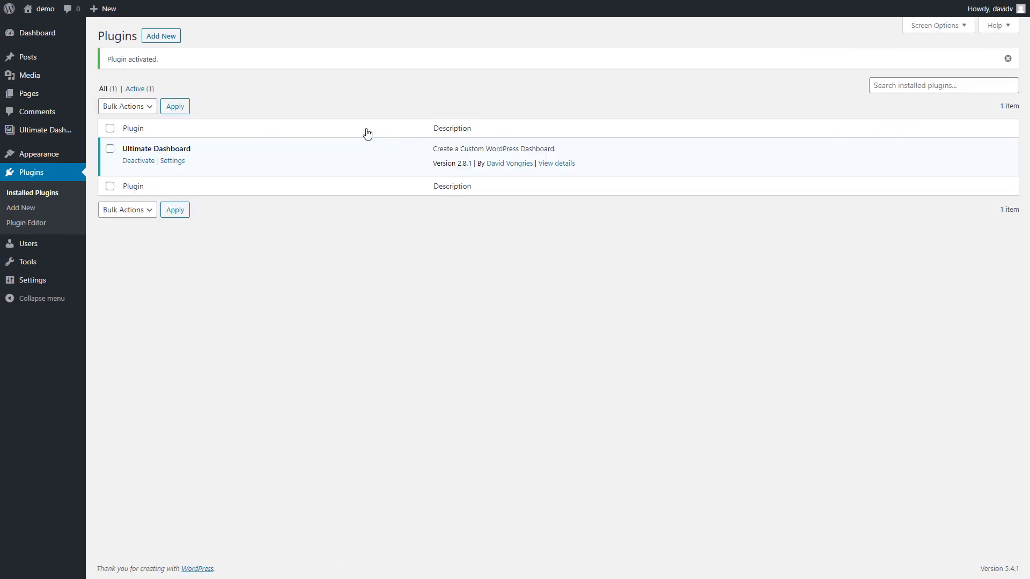
{"action": "mouse_move", "coordinate": [44, 130]}
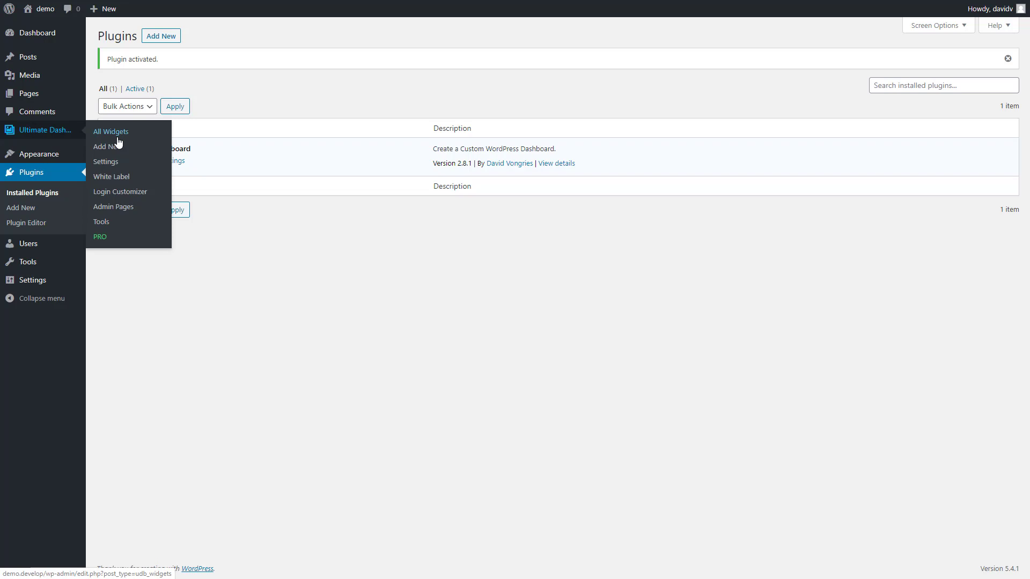
{"action": "left_click", "coordinate": [118, 166]}
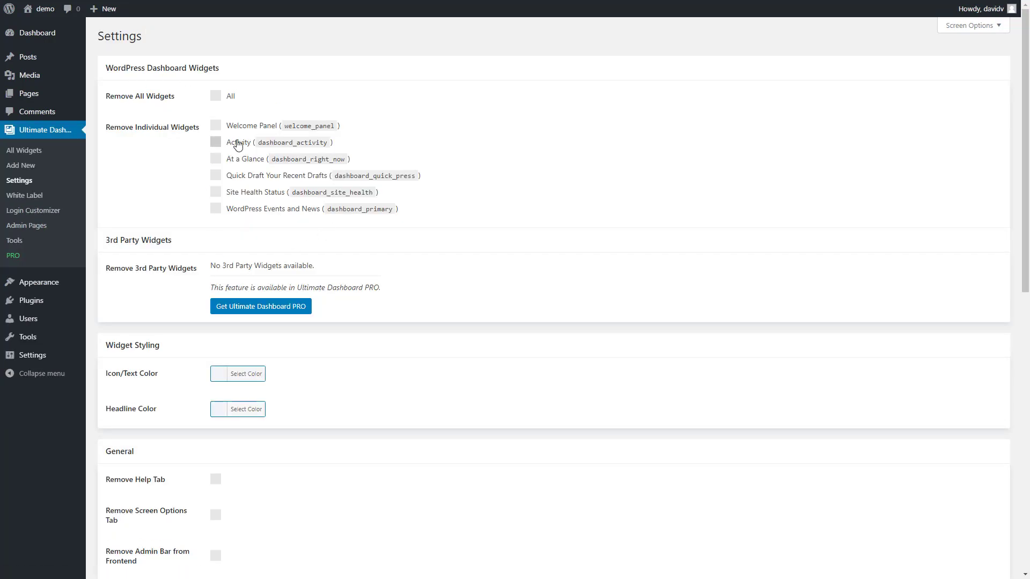
Tick 'All' under Remove All Widgets and save the changes.
{"action": "left_click", "coordinate": [216, 99]}
{"action": "scroll", "coordinate": [194, 164], "scroll_direction": "down", "scroll_amount": 1}
{"action": "scroll", "coordinate": [189, 189], "scroll_direction": "down", "scroll_amount": 5}
{"action": "scroll", "coordinate": [162, 518], "scroll_direction": "down", "scroll_amount": 1}
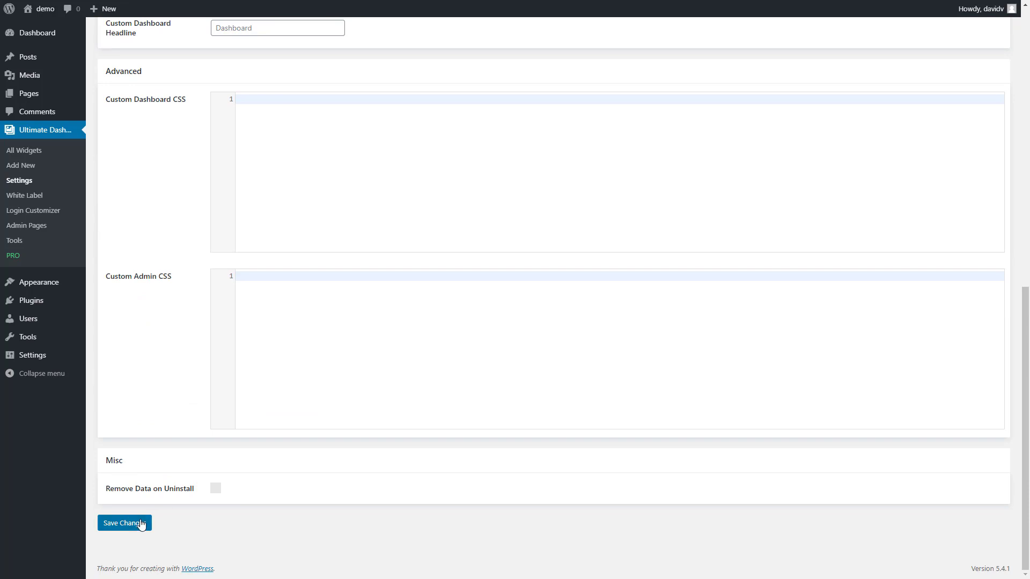
{"action": "left_click", "coordinate": [141, 524]}
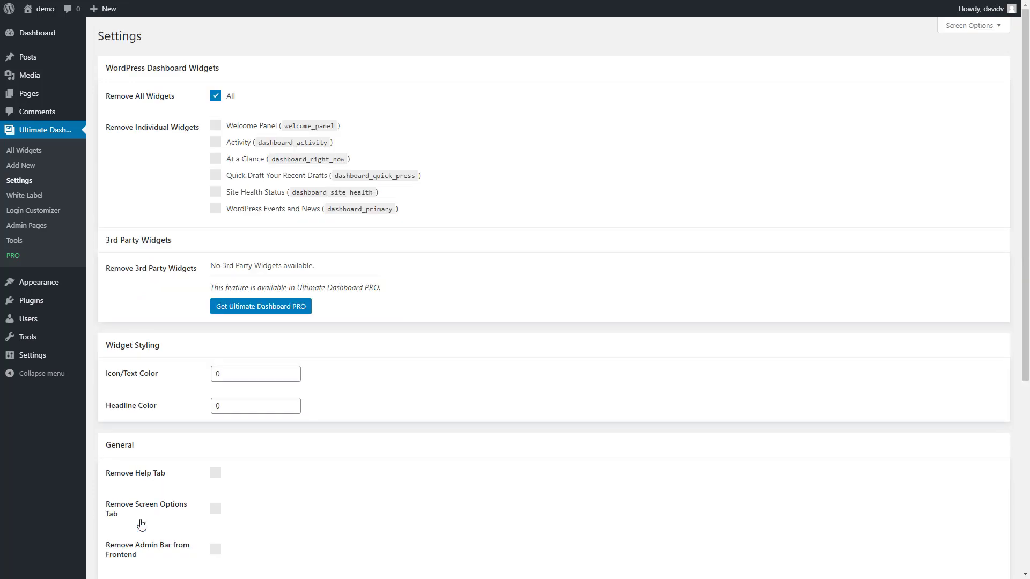
Go back to the Dashboard to confirm the default widgets are gone.
{"action": "left_click", "coordinate": [37, 33]}
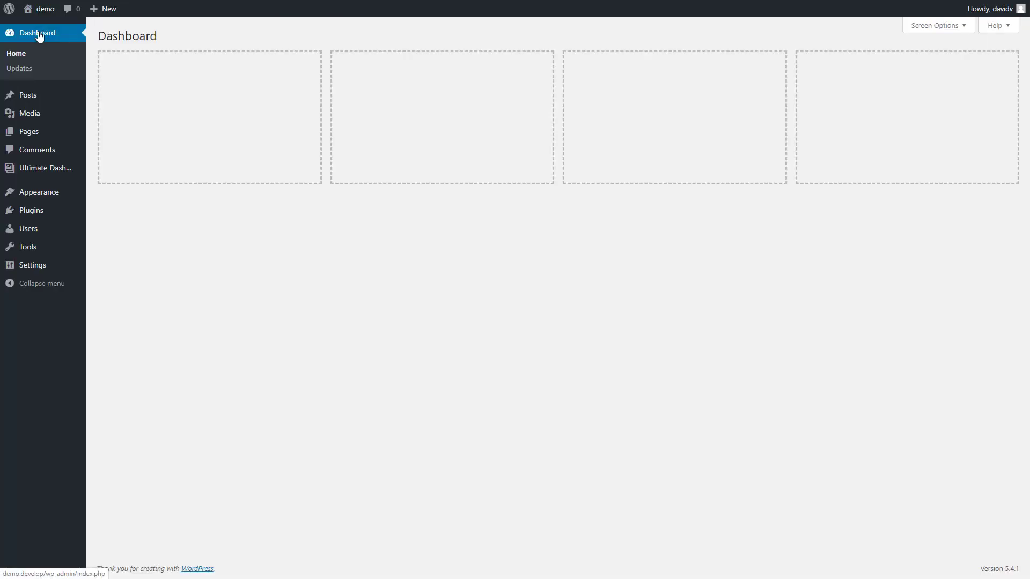